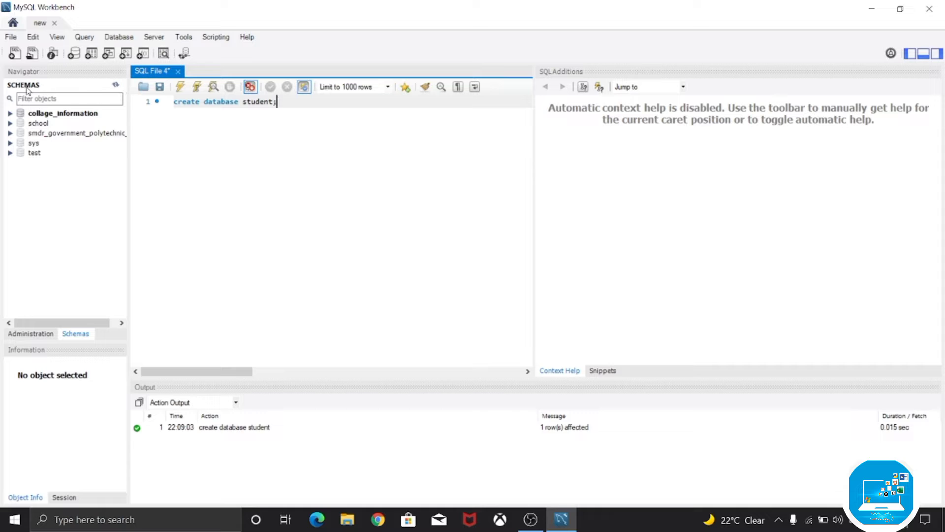
# - Refresh the schema list and start creating a new table in the student schema
pyautogui.click(115, 85)
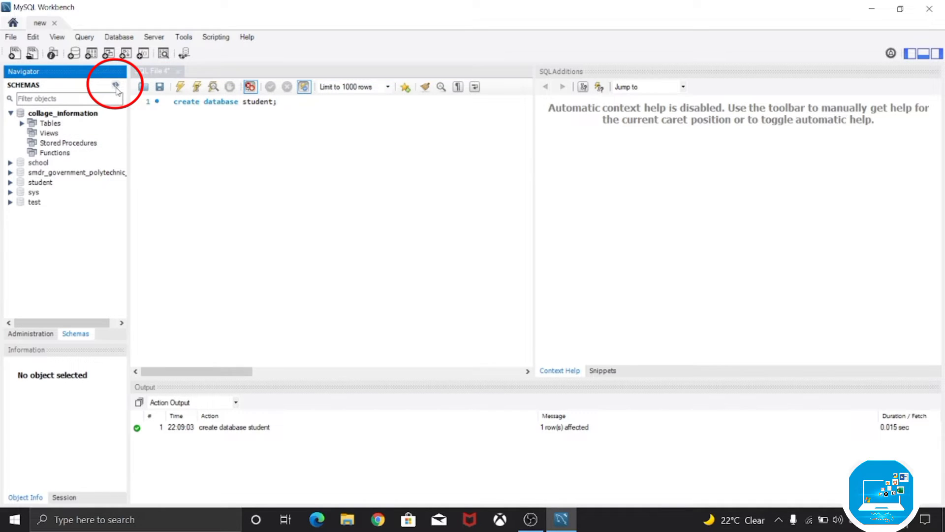
pyautogui.click(10, 182)
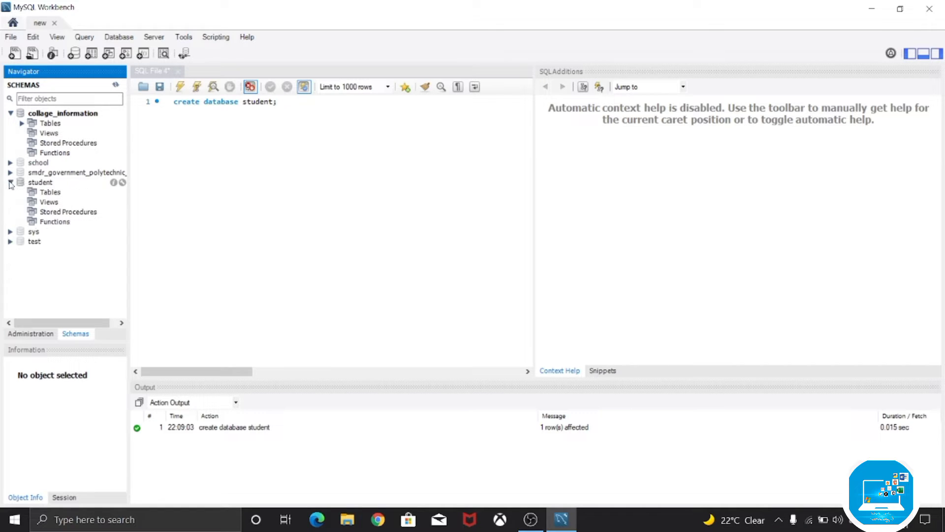
pyautogui.rightClick(54, 192)
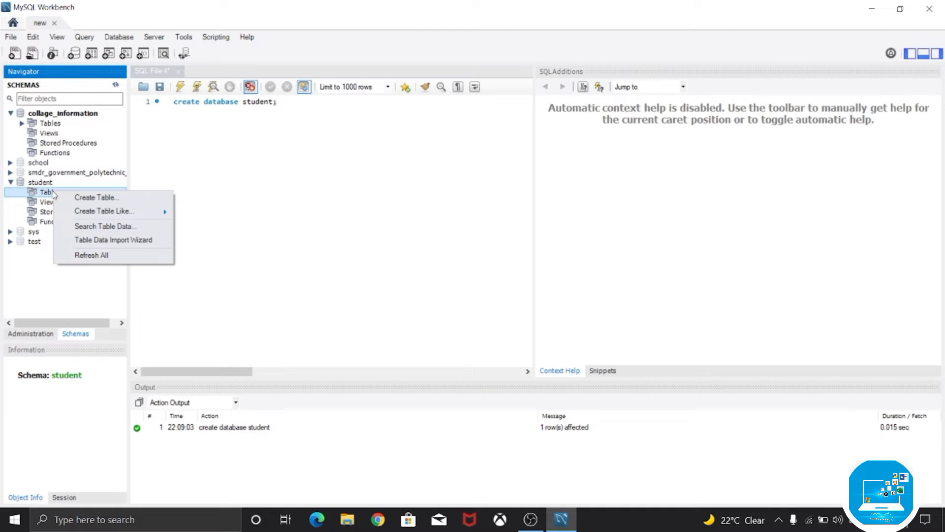
pyautogui.click(126, 198)
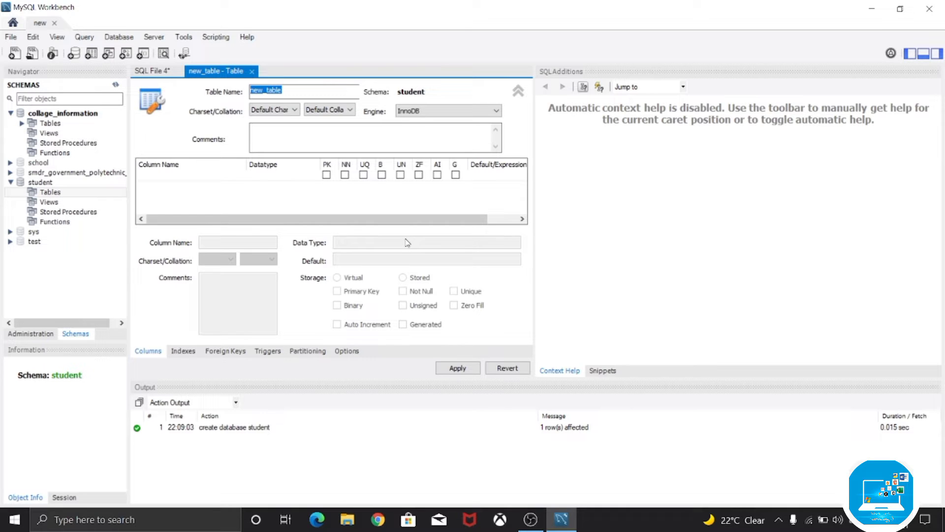
# - Name the new table Students_details and collapse its charset, engine and comments settings
pyautogui.click(287, 91)
pyautogui.doubleClick(289, 91)
pyautogui.press('BackSpace')
pyautogui.write('Students_detals')
pyautogui.click(524, 93)
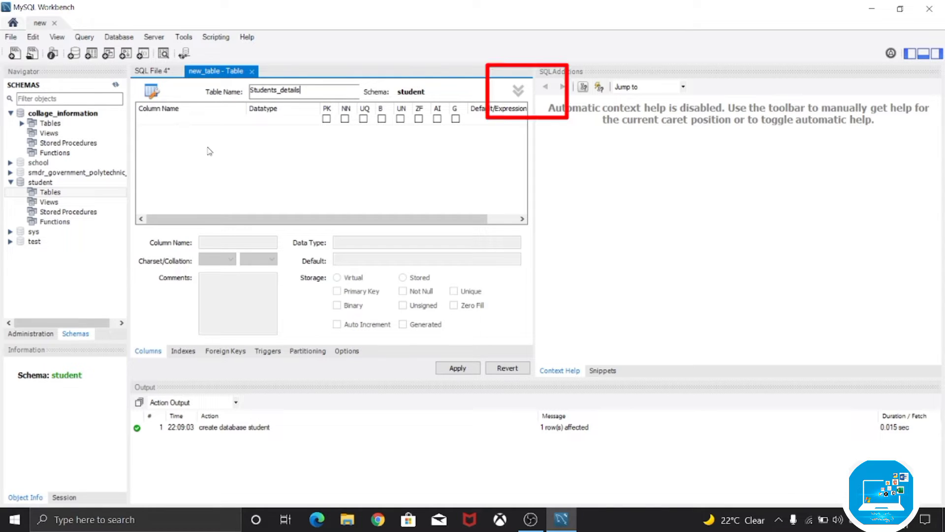
# - Add an INT column named rollno as the table's first column, set as primary key and not null
pyautogui.doubleClick(153, 123)
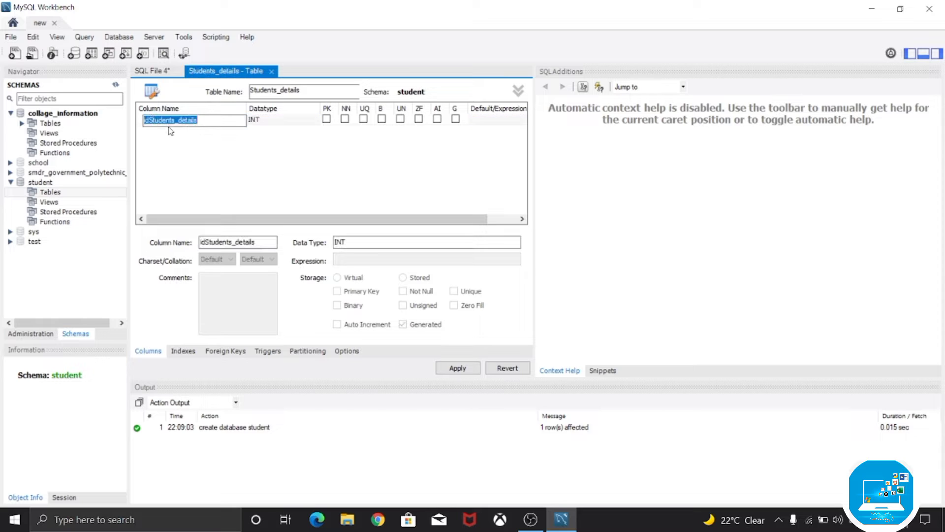
pyautogui.press('BackSpace')
pyautogui.write('rollno')
pyautogui.click(332, 138)
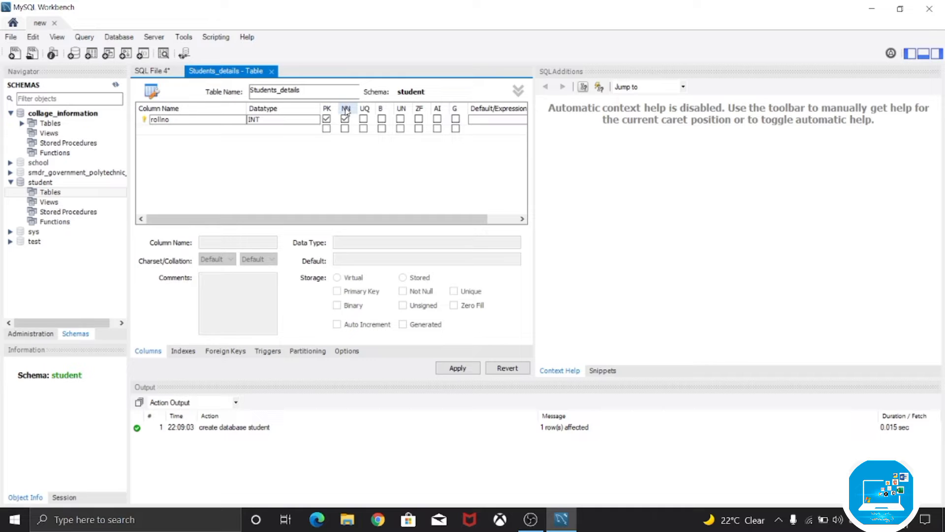
pyautogui.click(326, 119)
pyautogui.click(326, 118)
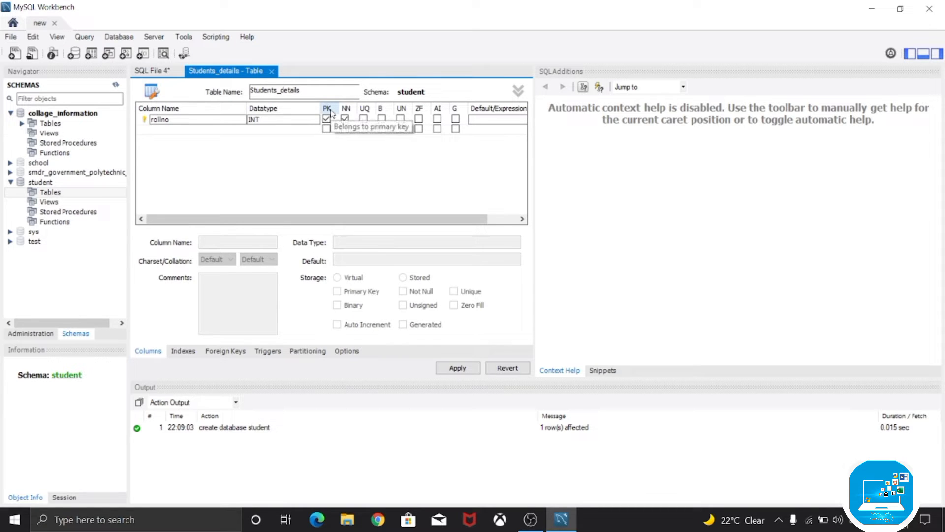
pyautogui.click(345, 118)
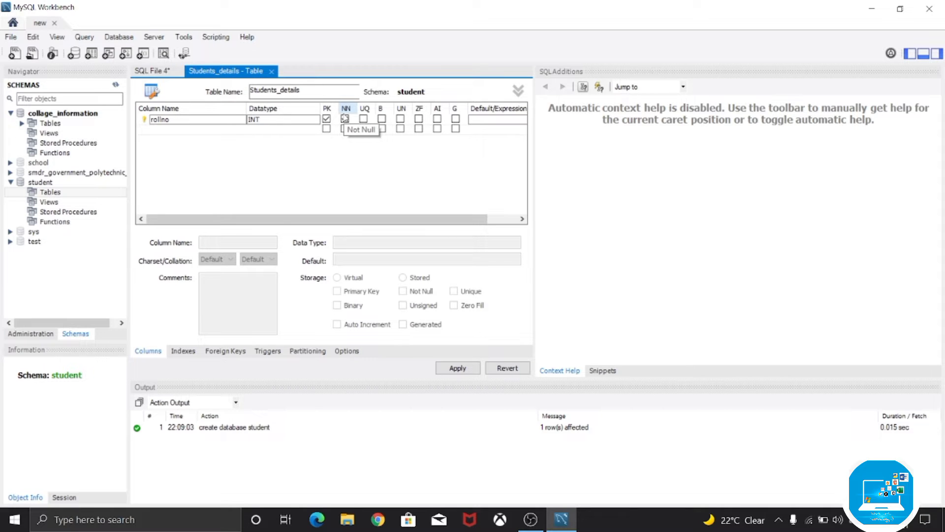
pyautogui.click(344, 118)
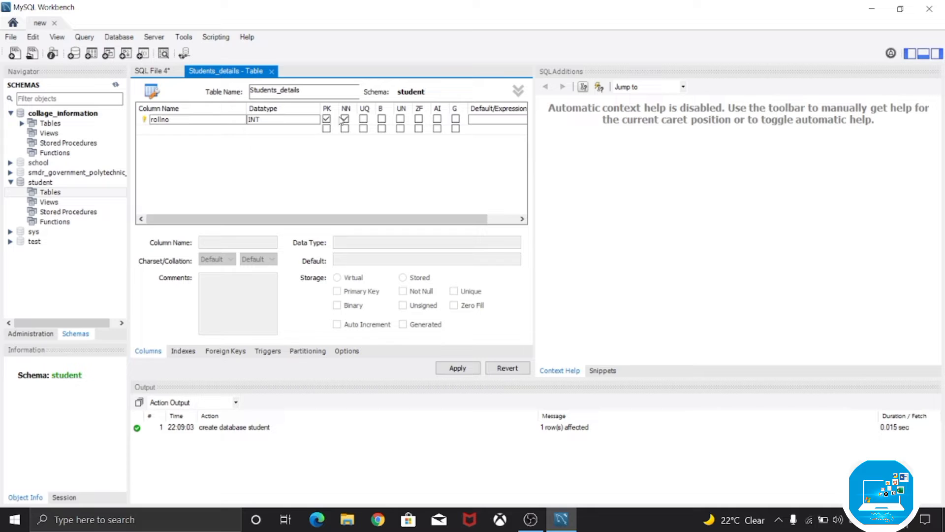
# - Add a VARCHAR(45) column named student_name and mark it not null
pyautogui.doubleClick(191, 130)
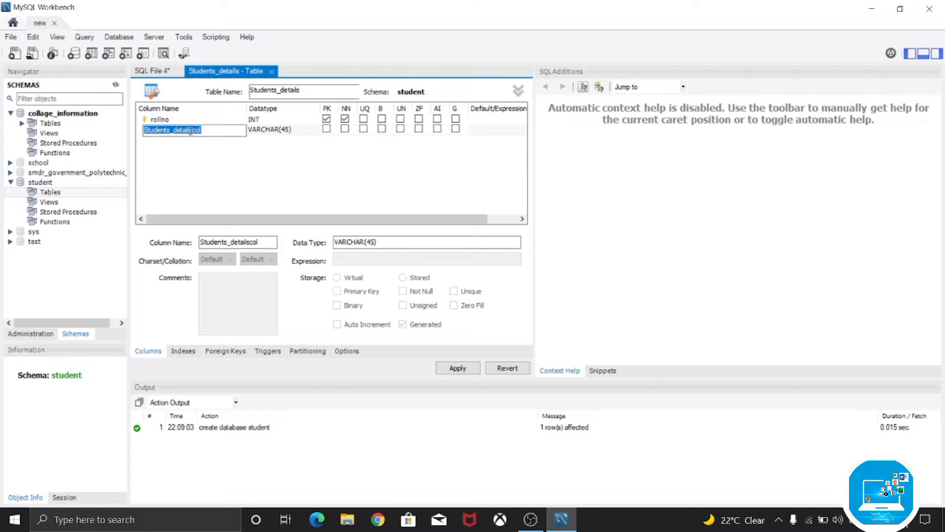
pyautogui.press('BackSpace')
pyautogui.write('student')
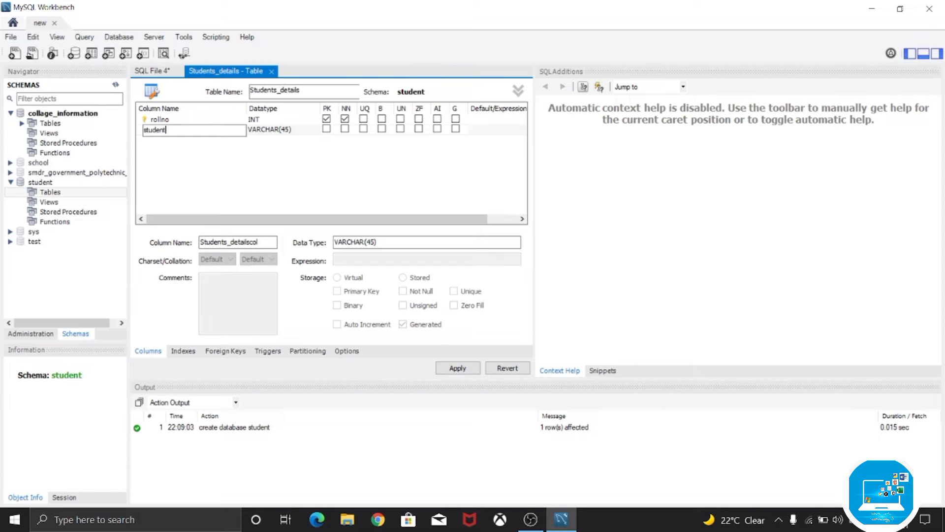
pyautogui.write('_name')
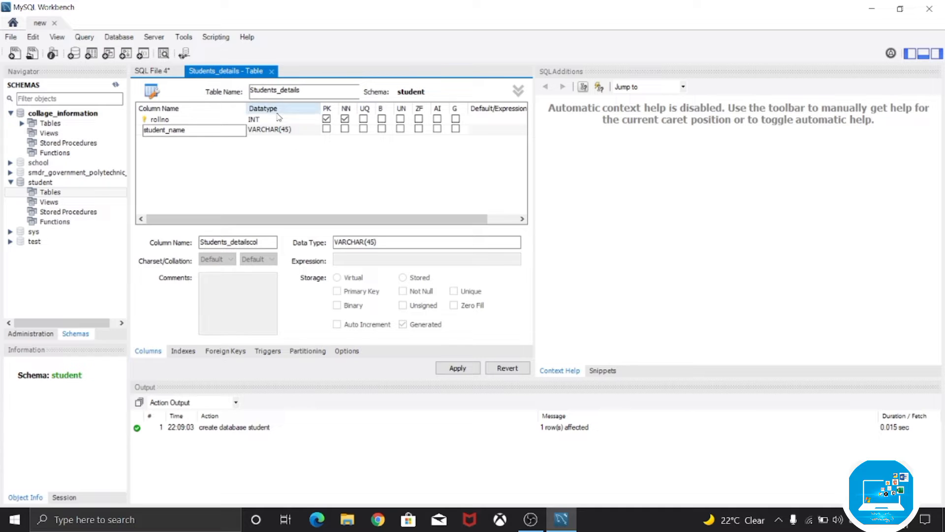
pyautogui.click(274, 156)
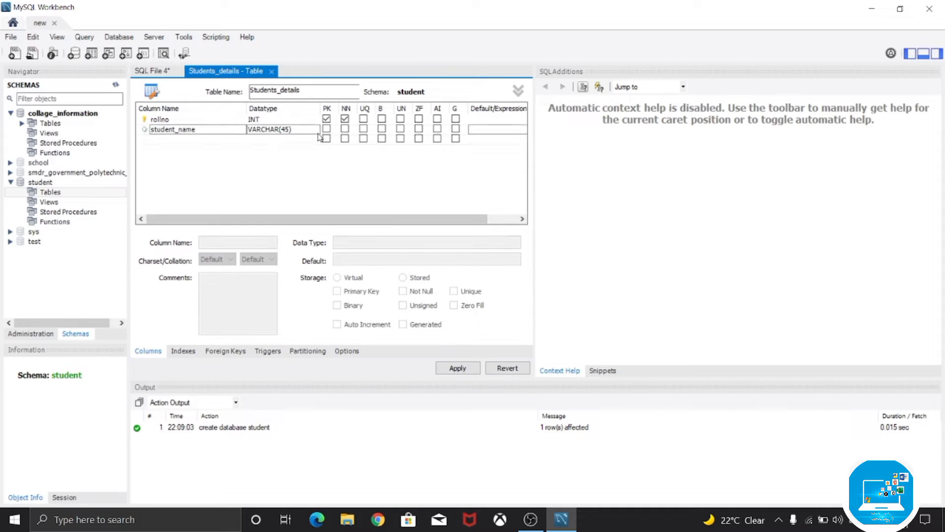
pyautogui.click(344, 129)
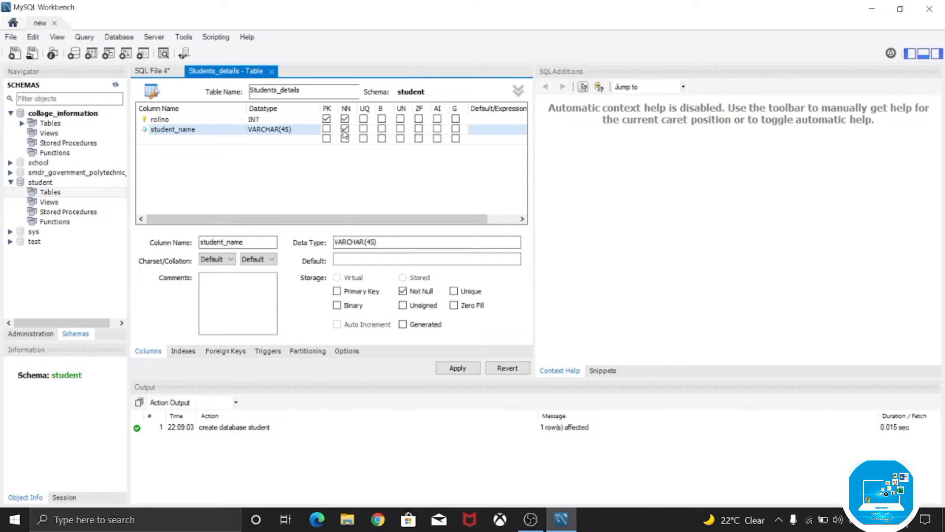
# - Add a VARCHAR(45) column named department and mark it not null
pyautogui.click(167, 140)
pyautogui.doubleClick(166, 141)
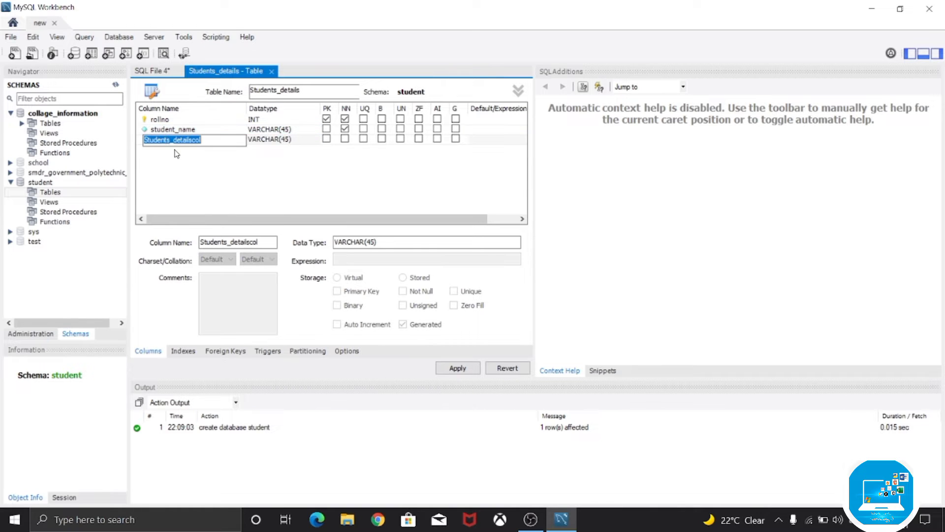
pyautogui.press('BackSpace')
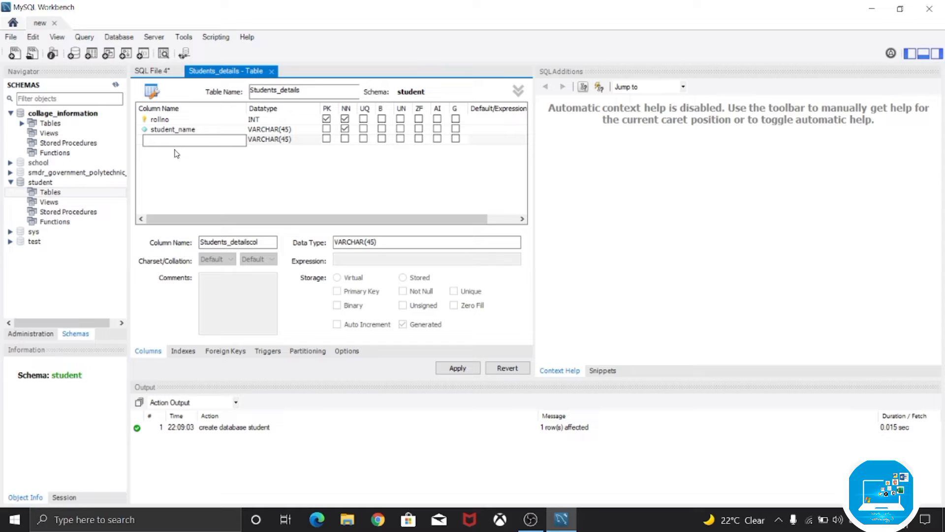
pyautogui.write('department')
pyautogui.click(345, 140)
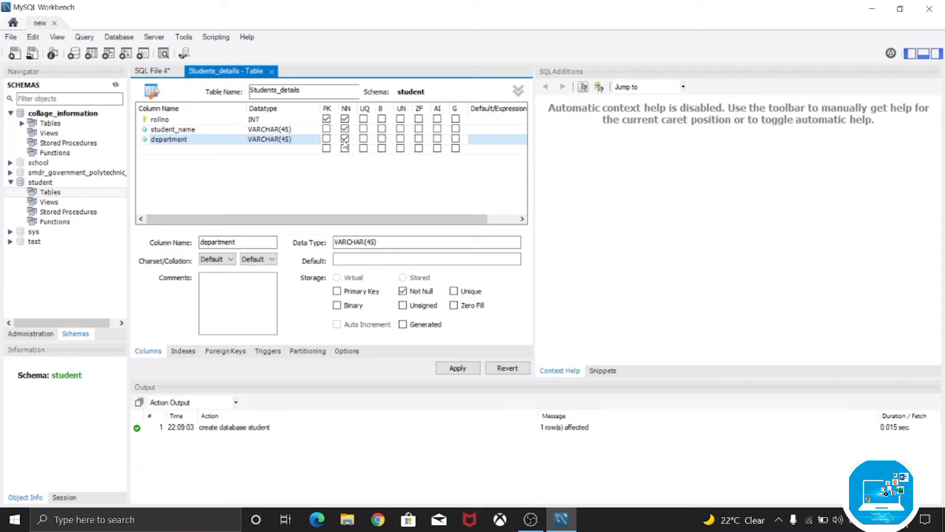
# - Add a column named department_id with the INT datatype and mark it not null
pyautogui.click(168, 150)
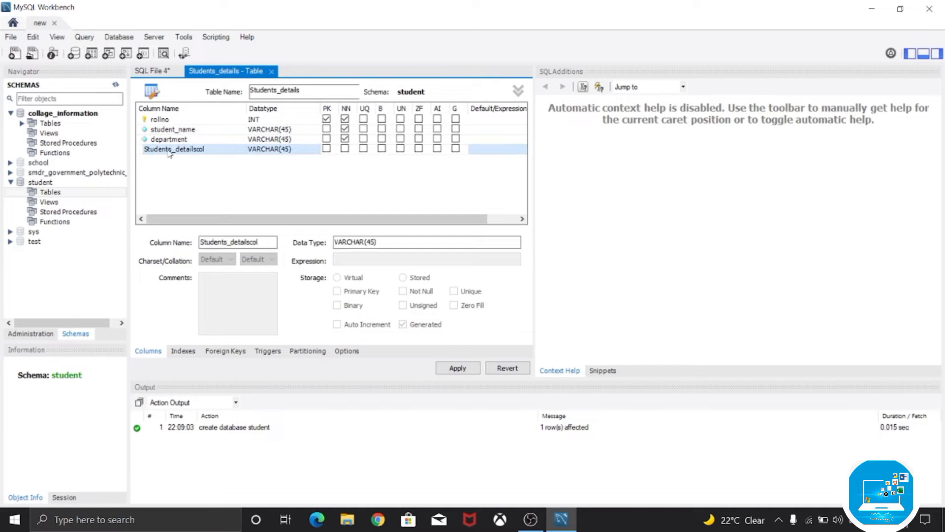
pyautogui.click(168, 150)
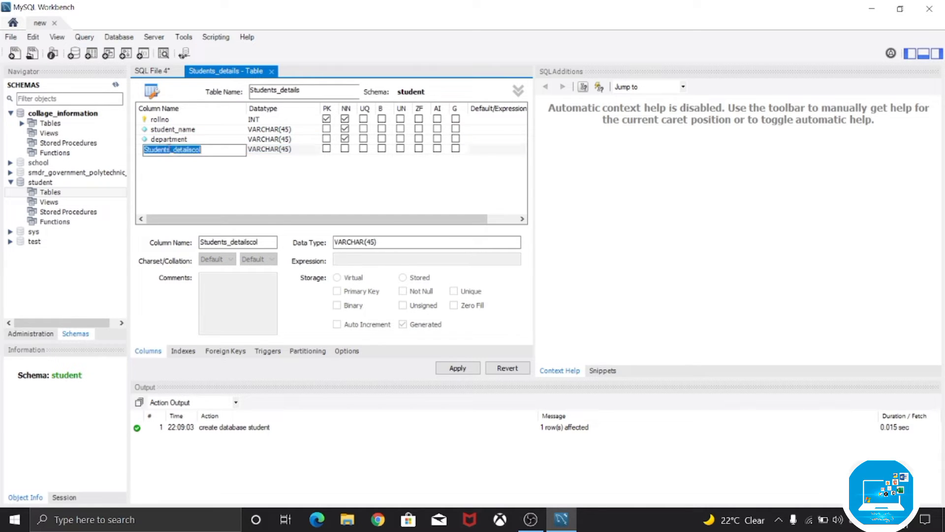
pyautogui.press('BackSpace')
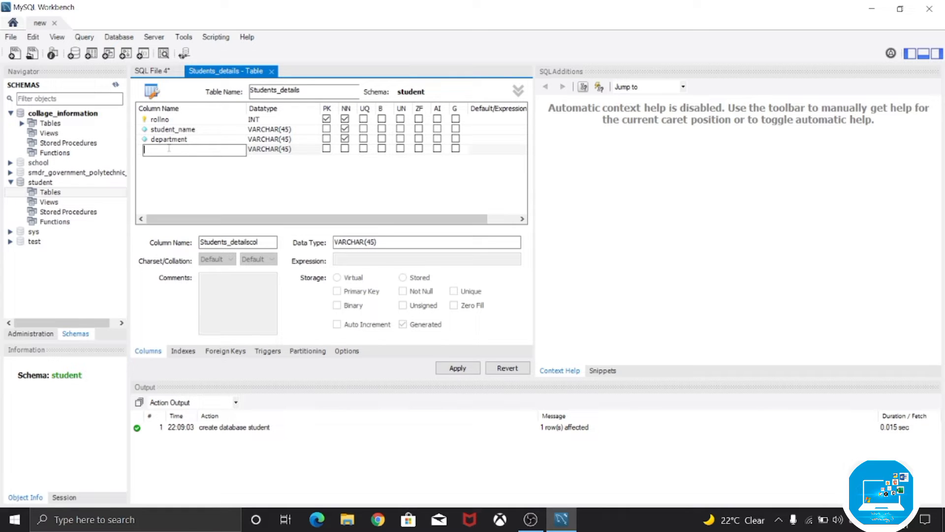
pyautogui.write('department_id')
pyautogui.click(274, 153)
pyautogui.click(275, 152)
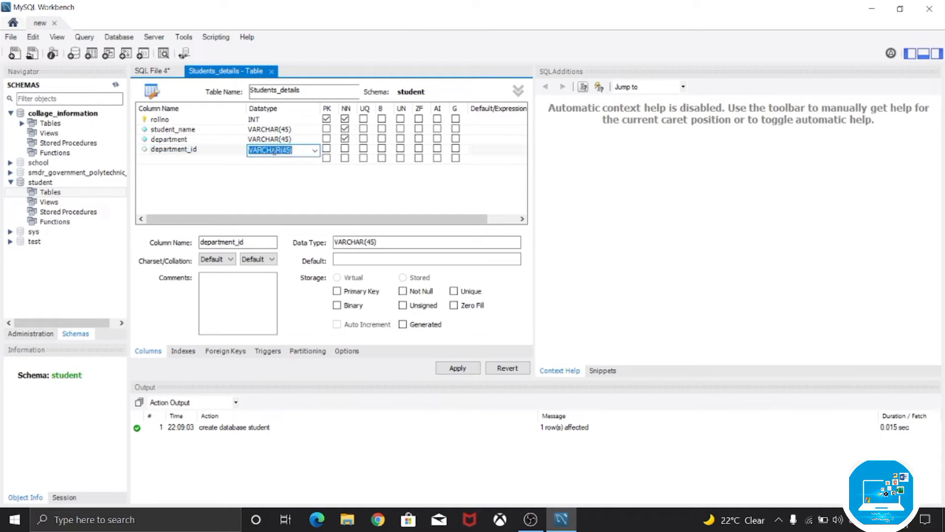
pyautogui.write('int')
pyautogui.click(345, 148)
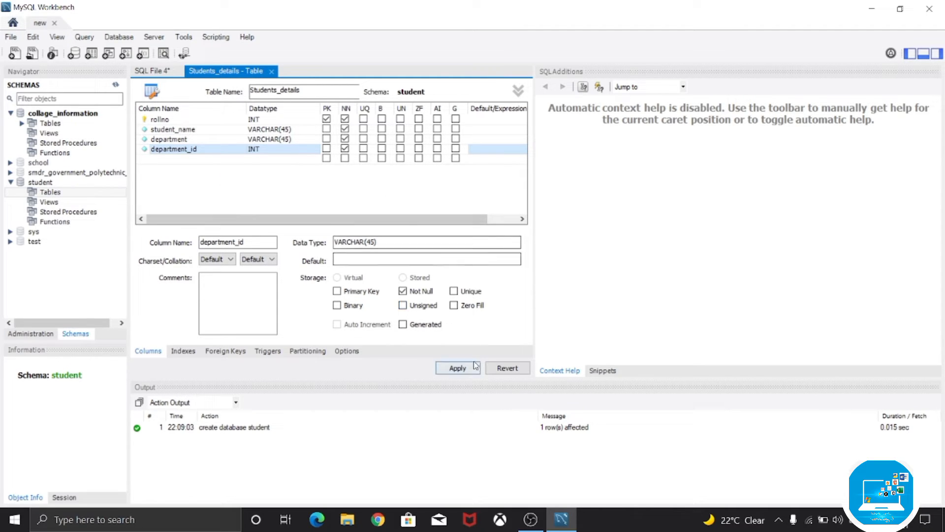
# - Apply the table definition, accept the lowercase table name, and run the generated CREATE TABLE script on the database
pyautogui.click(449, 368)
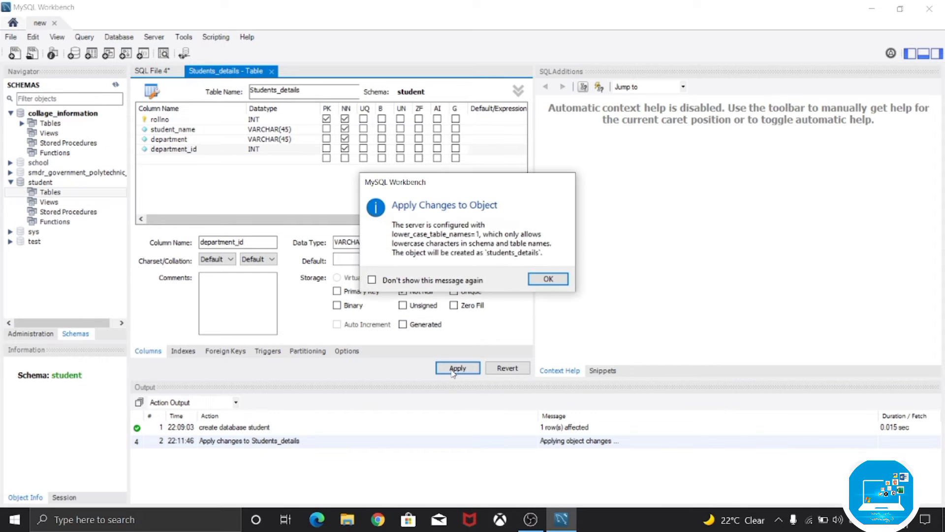
pyautogui.click(548, 279)
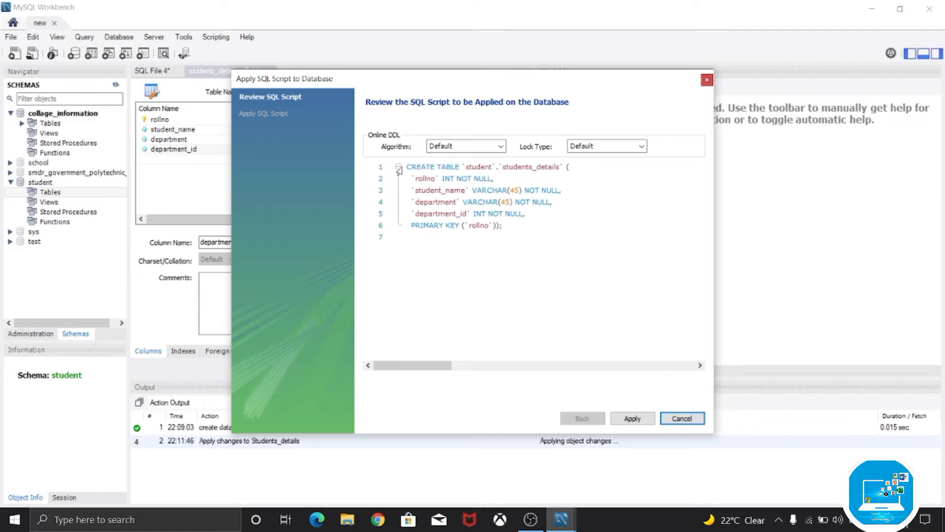
pyautogui.moveTo(400, 168); pyautogui.dragTo(513, 237)
pyautogui.click(517, 279)
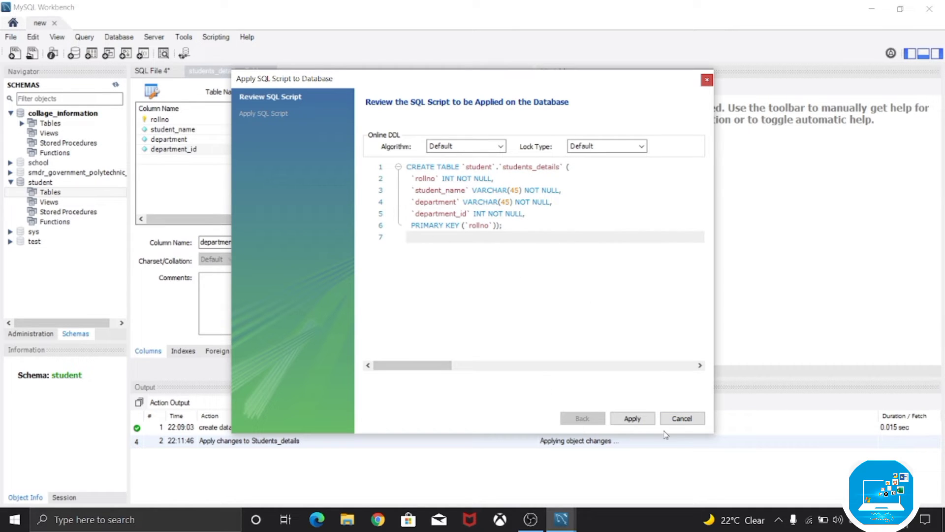
pyautogui.click(631, 419)
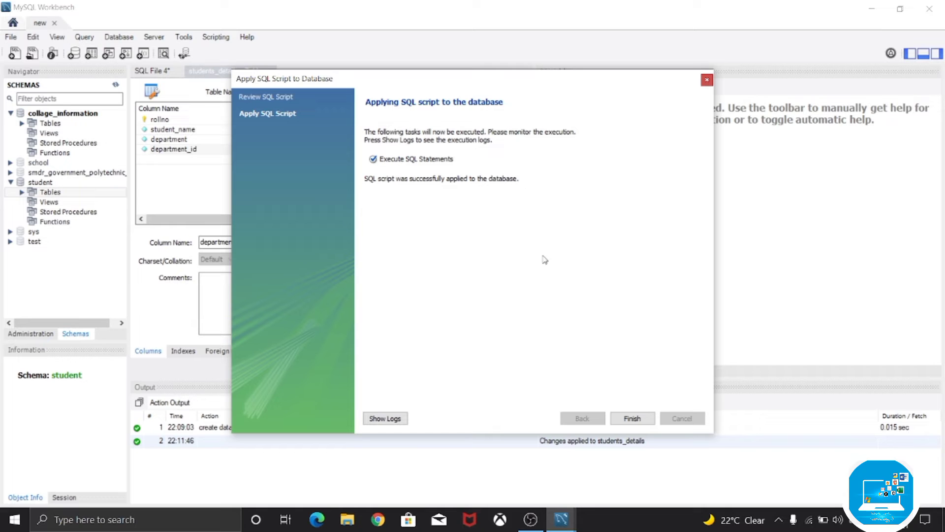
pyautogui.click(640, 419)
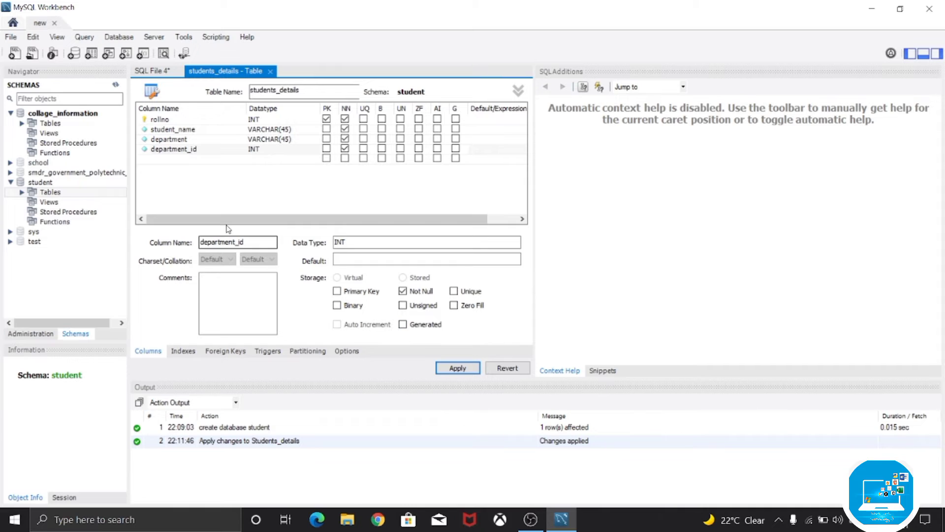
# - Refresh the schemas, expand the student schema's tables and open the rows of students_details for editing
pyautogui.click(117, 90)
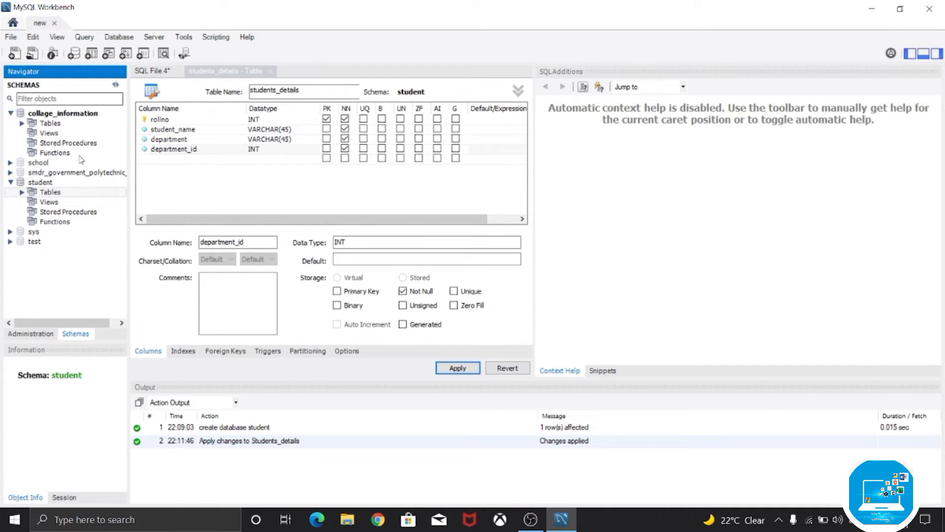
pyautogui.click(20, 192)
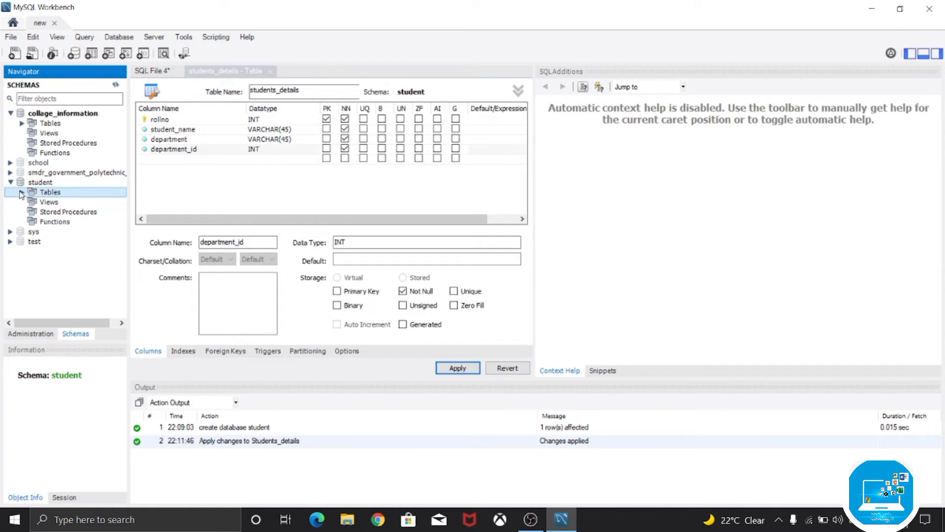
pyautogui.click(21, 192)
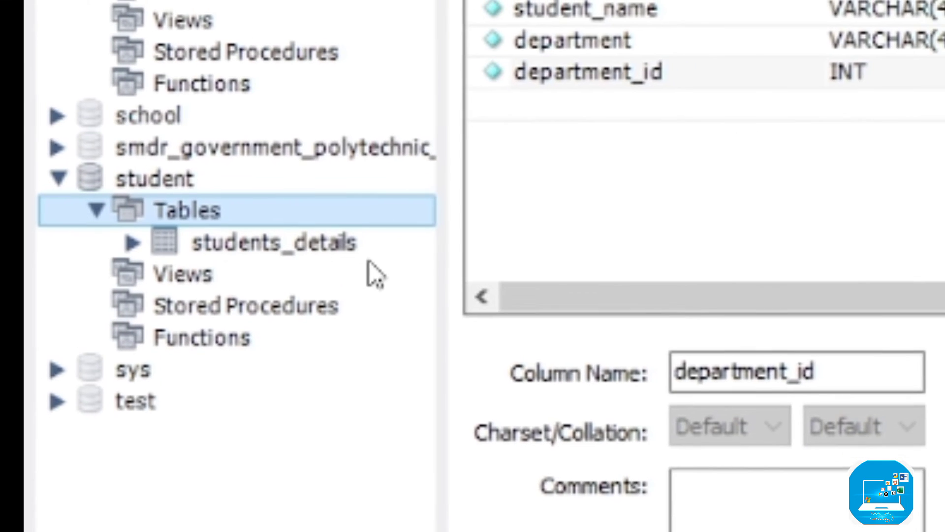
pyautogui.click(419, 243)
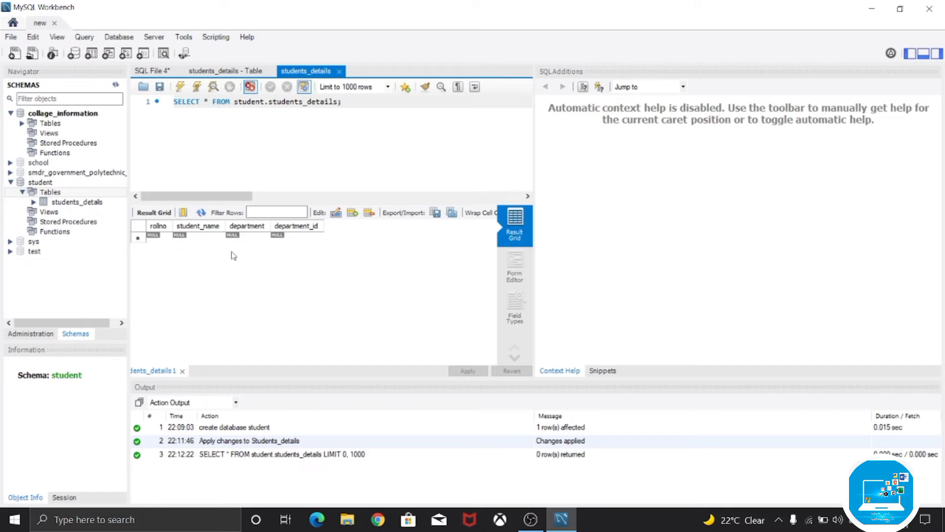
# - Enter the first record with rollno 101, the student's name, department Computer and department_id 0012
pyautogui.click(157, 238)
pyautogui.doubleClick(157, 240)
pyautogui.write('101')
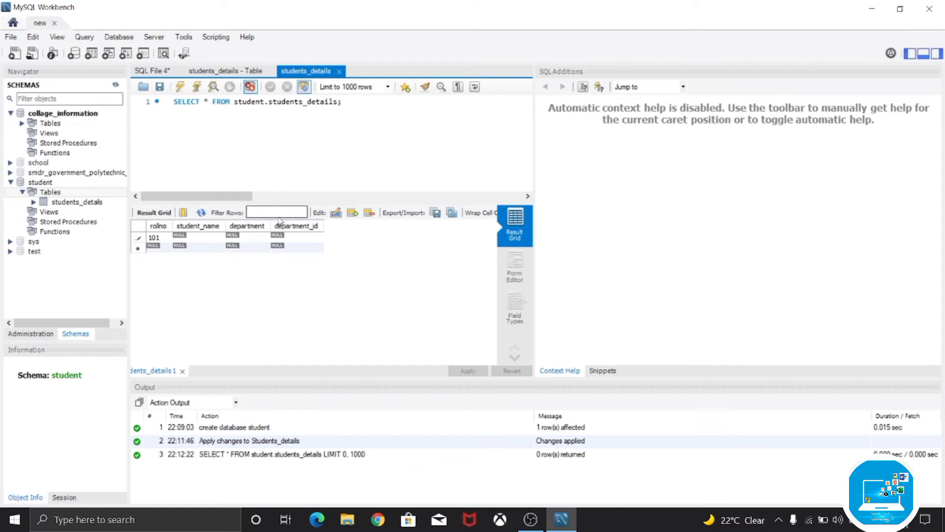
pyautogui.doubleClick(200, 236)
pyautogui.write('A')
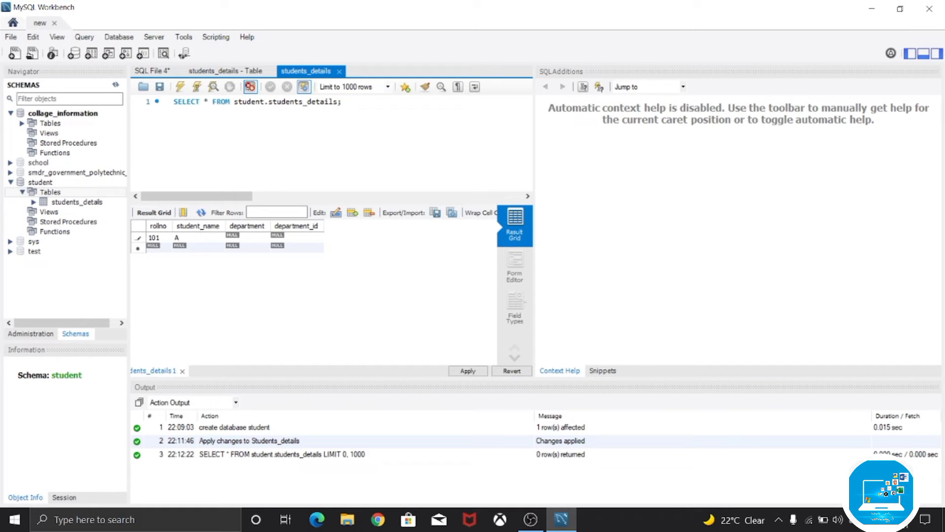
pyautogui.write('mar')
pyautogui.doubleClick(246, 236)
pyautogui.write('Computer')
pyautogui.doubleClick(301, 236)
pyautogui.write('0012')
# - Add a second record with rollno 102, the student's name, department computer and department_id 0012
pyautogui.doubleClick(163, 248)
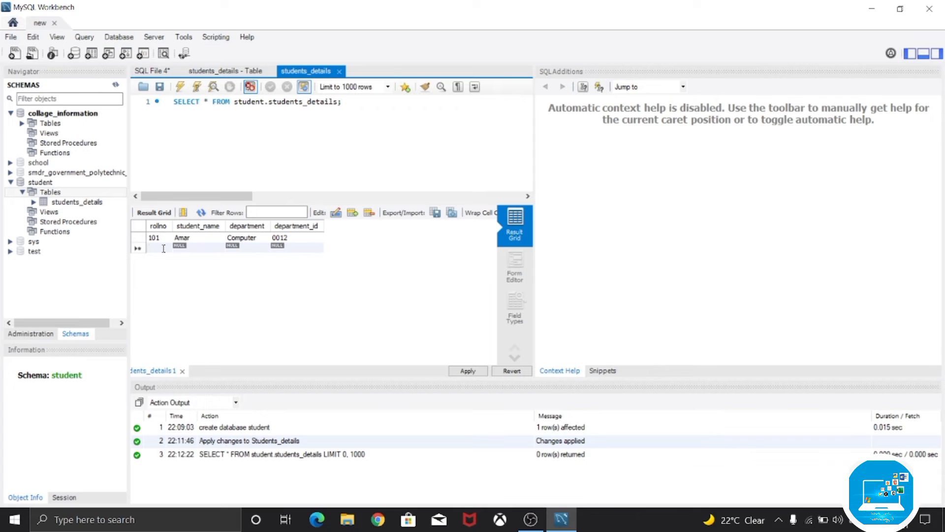
pyautogui.write('102')
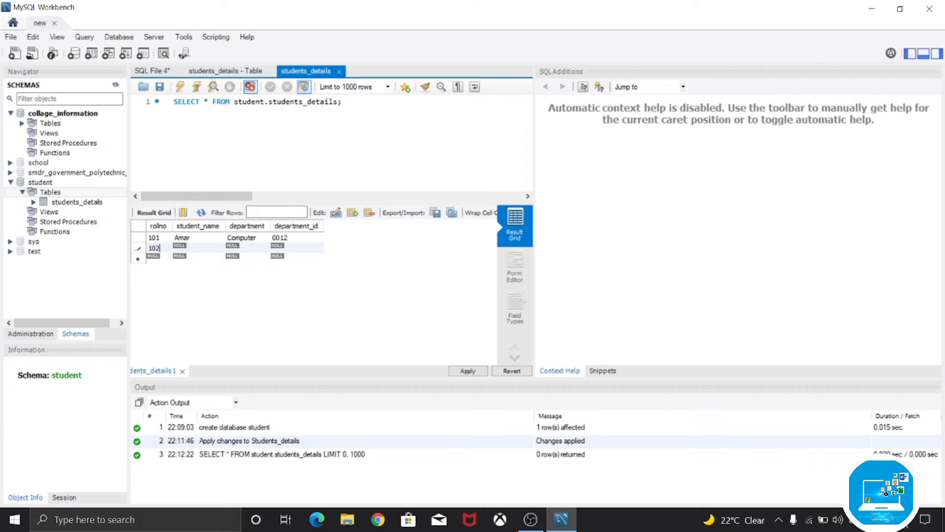
pyautogui.doubleClick(210, 250)
pyautogui.write('Ramesh')
pyautogui.doubleClick(251, 247)
pyautogui.write('computer')
pyautogui.doubleClick(310, 250)
pyautogui.write('0012')
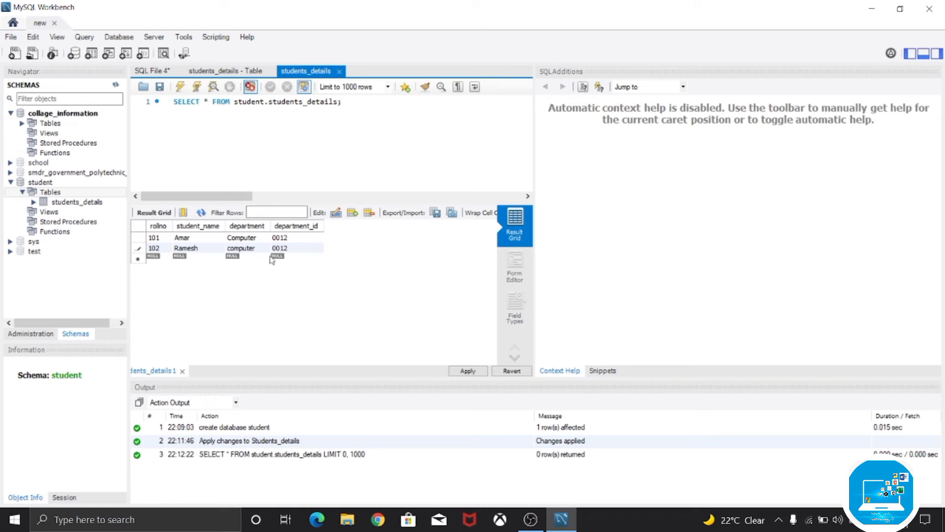
# - Add a third record with rollno 103, the student's name, department Computer and department_id 0012
pyautogui.doubleClick(163, 259)
pyautogui.write('10')
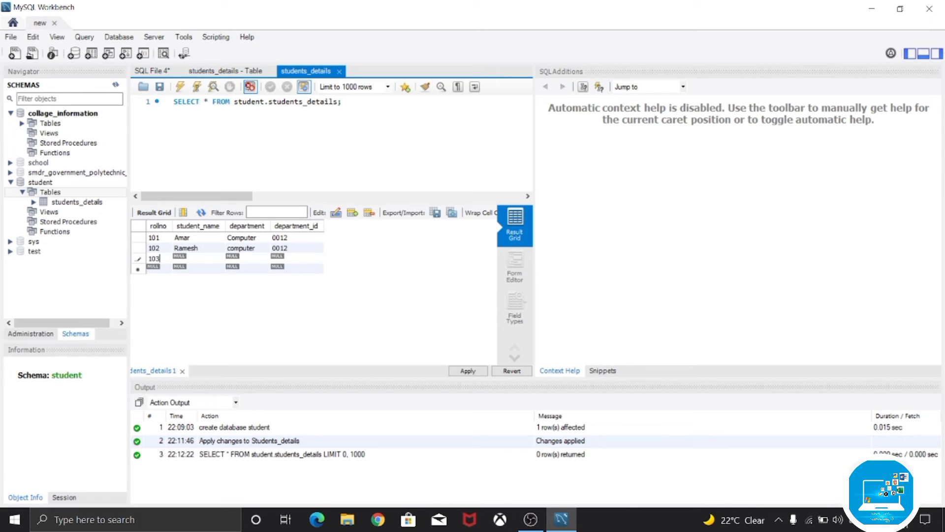
pyautogui.write('3')
pyautogui.doubleClick(215, 259)
pyautogui.write('Sita')
pyautogui.doubleClick(245, 261)
pyautogui.write('Computer')
pyautogui.doubleClick(298, 260)
pyautogui.write('0012')
# - Apply the new rows by running the generated INSERT script on the database and finish the wizard
pyautogui.click(468, 371)
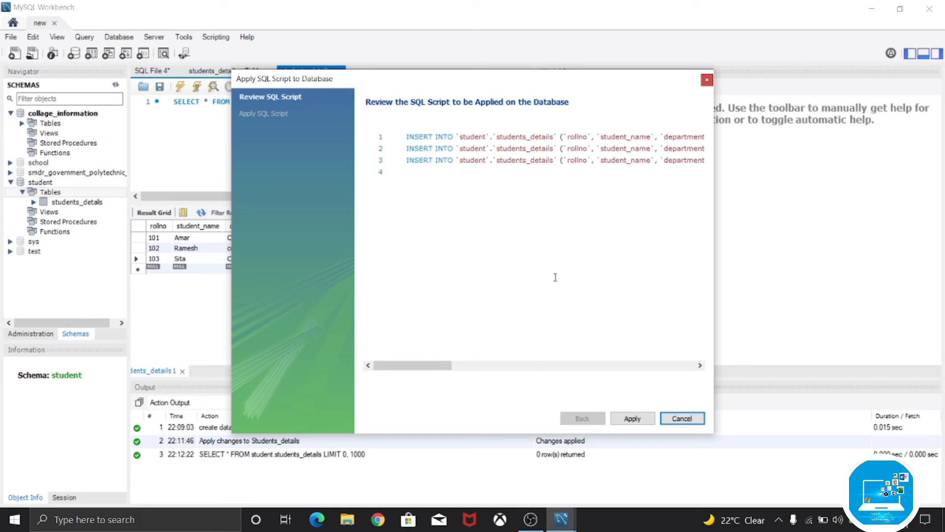
pyautogui.click(632, 418)
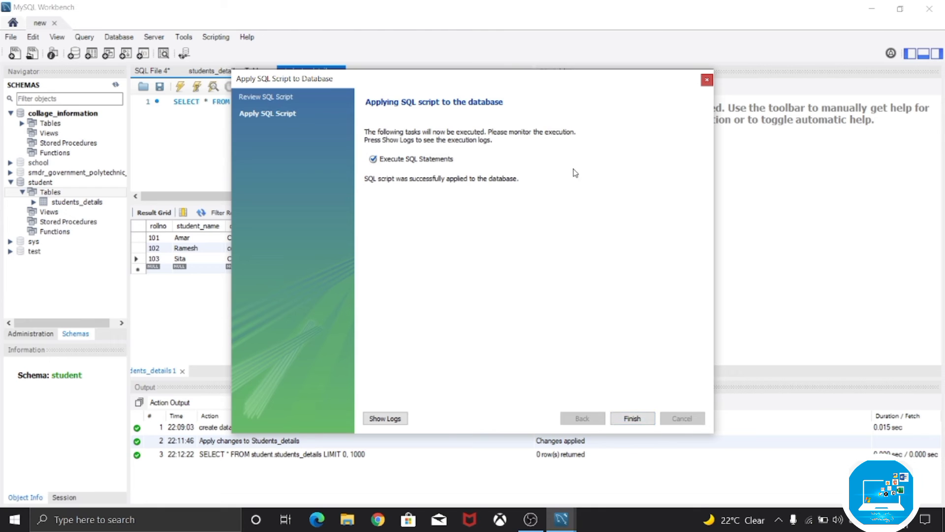
pyautogui.click(641, 419)
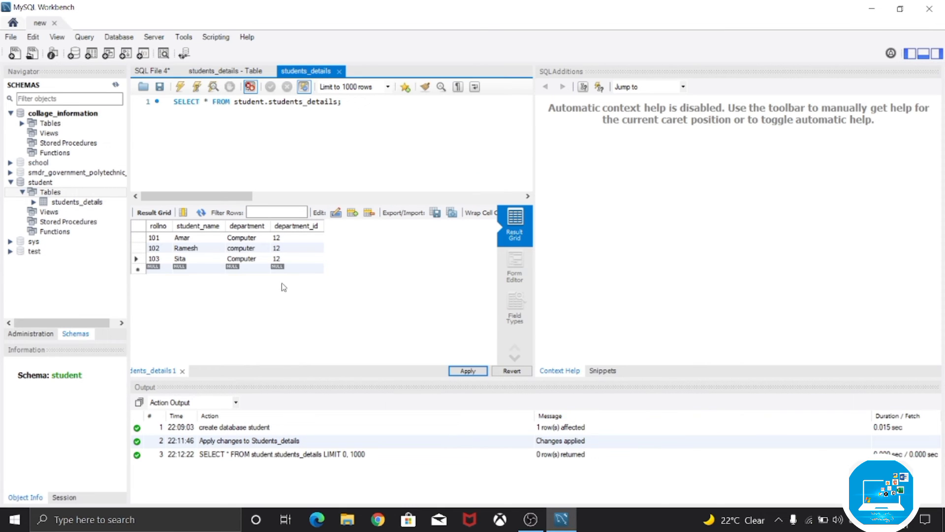
# - Refresh the schemas and reopen the rows of the students_details table in a new result grid
pyautogui.click(116, 88)
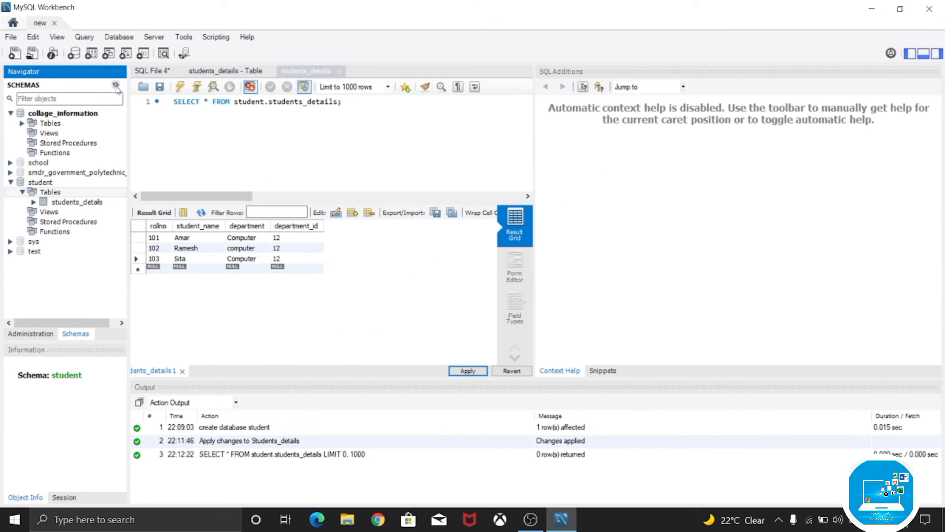
pyautogui.click(48, 203)
pyautogui.click(122, 202)
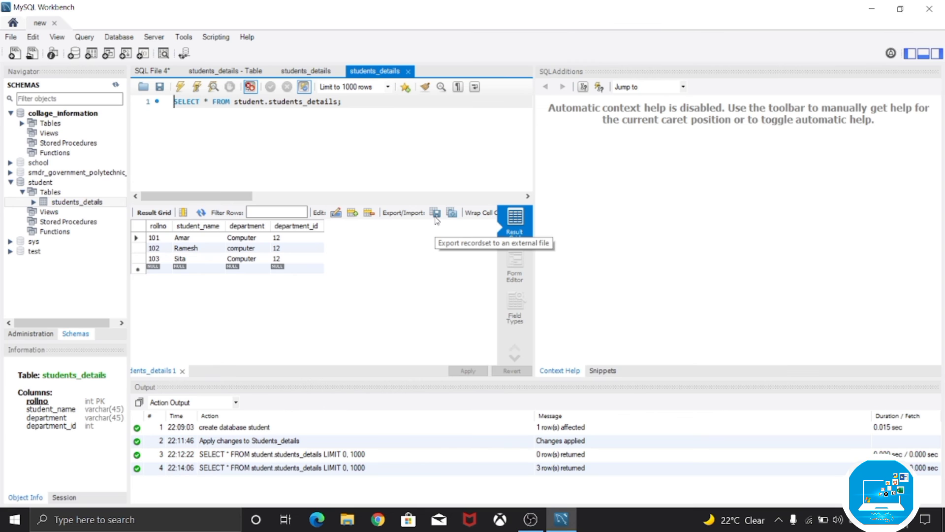
# - Export the students_details result set as a CSV file named students_detaits in the MySQL folder under Documents
pyautogui.click(435, 216)
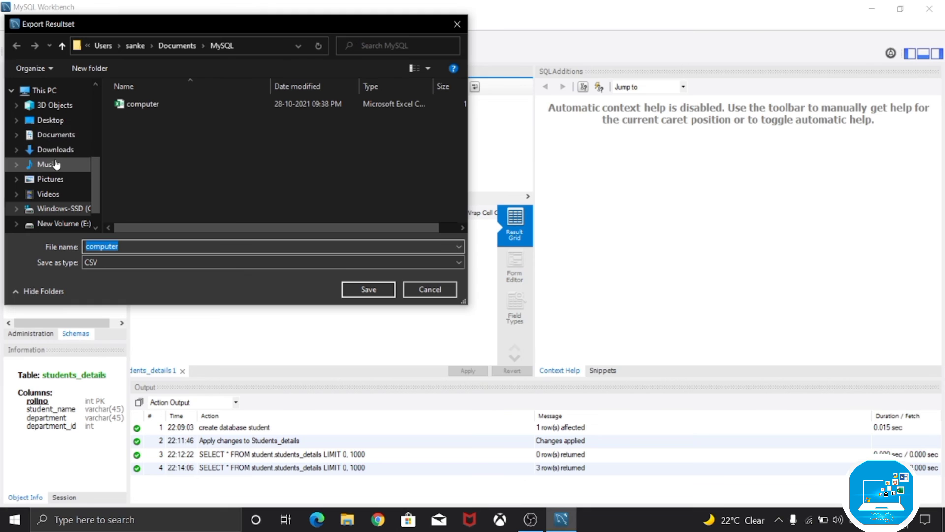
pyautogui.scroll(-1, 56, 143)
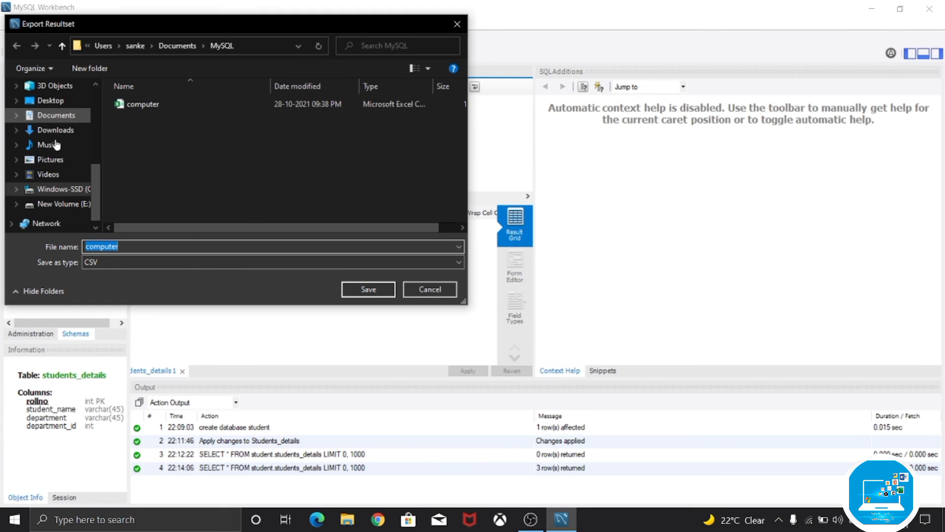
pyautogui.click(56, 115)
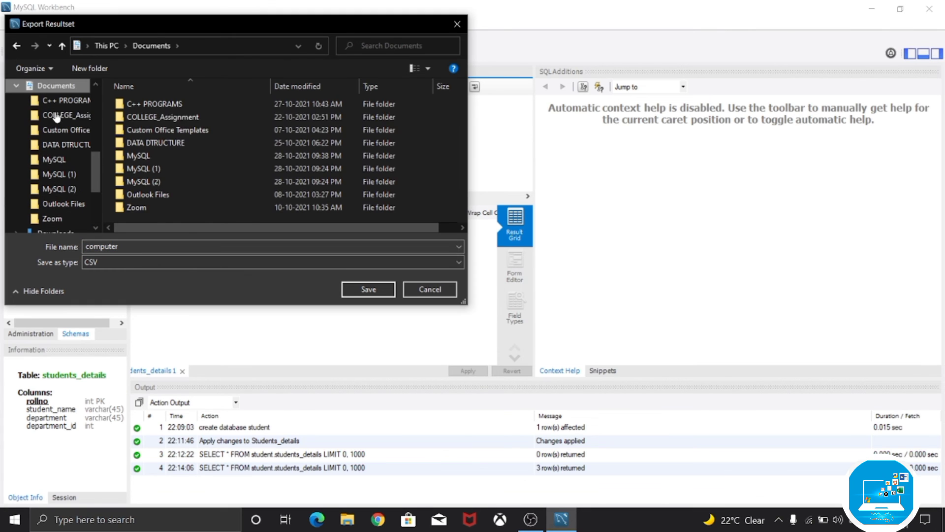
pyautogui.doubleClick(162, 154)
pyautogui.click(133, 247)
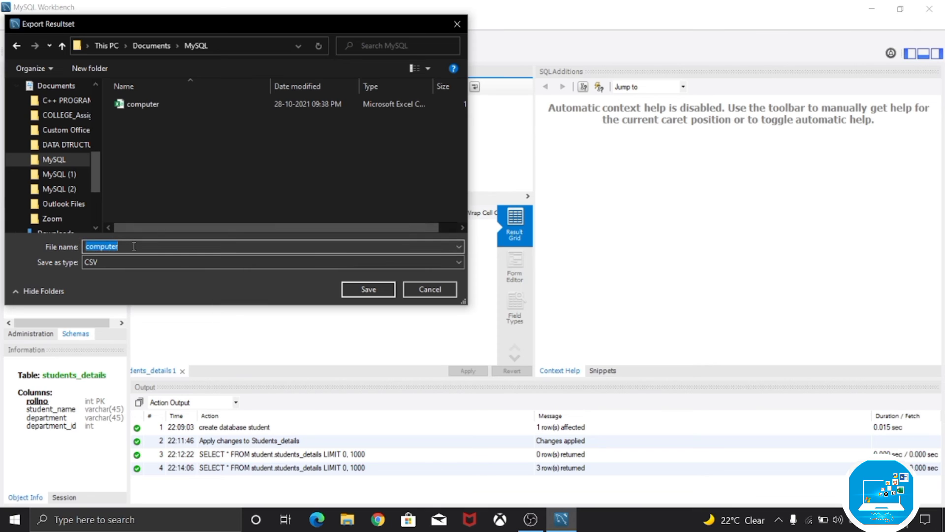
pyautogui.press('BackSpace')
pyautogui.write('students_detaits')
pyautogui.click(368, 293)
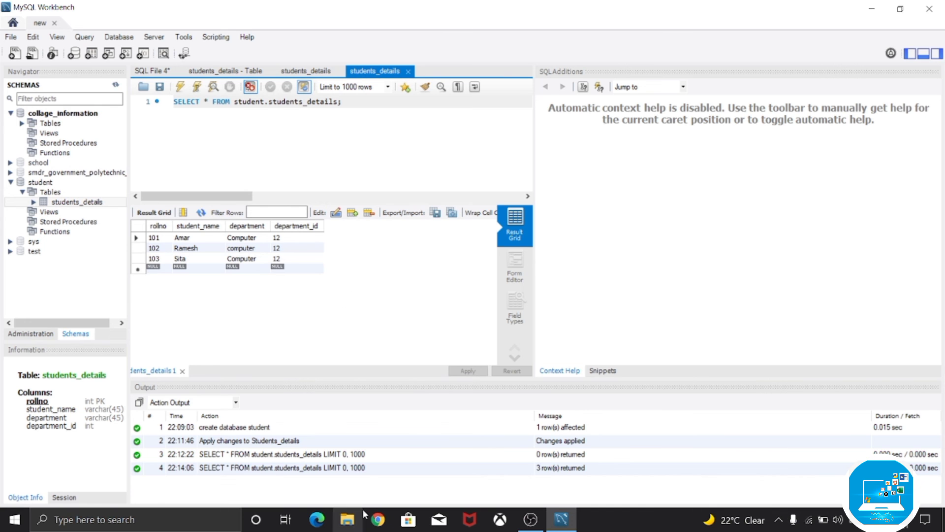
# - Switch to File Explorer, open the exported students_detaits file from Documents > MySQL in Excel and cancel the Office activation wizard
pyautogui.click(354, 522)
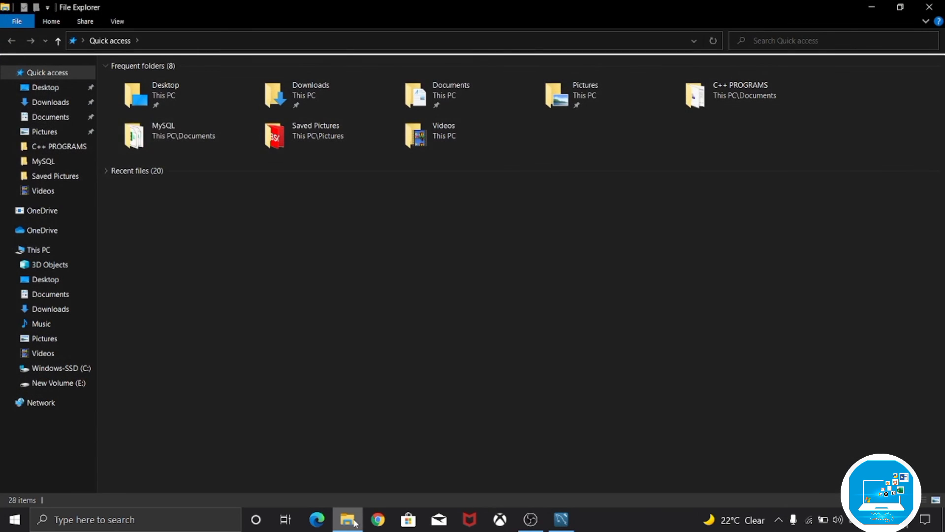
pyautogui.click(476, 96)
pyautogui.doubleClick(477, 97)
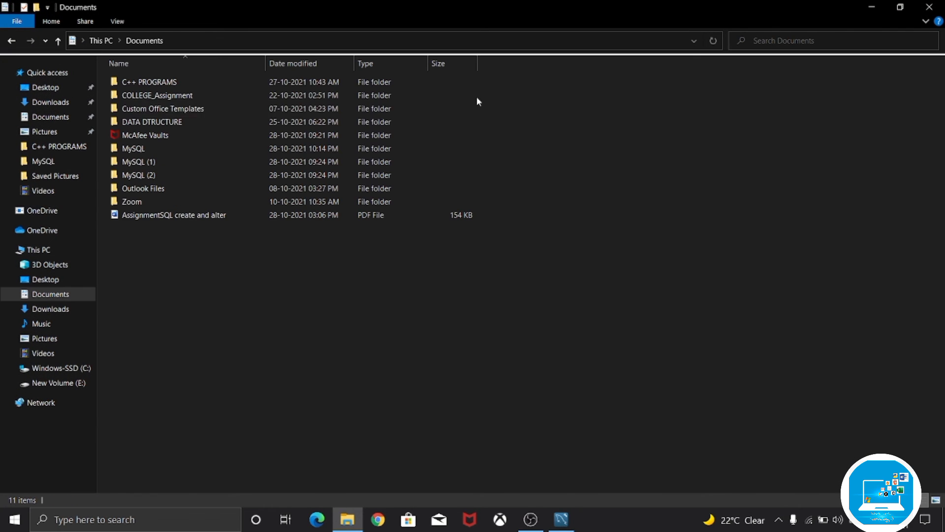
pyautogui.doubleClick(167, 146)
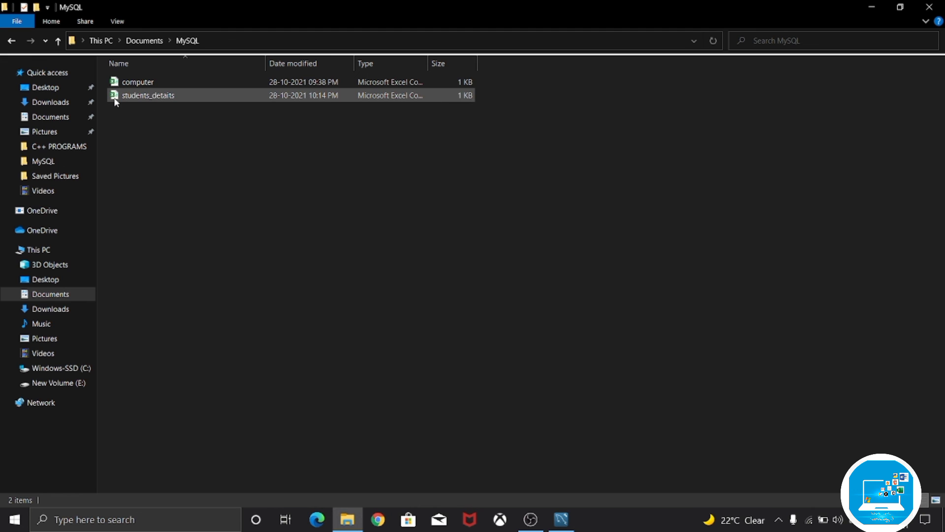
pyautogui.doubleClick(189, 95)
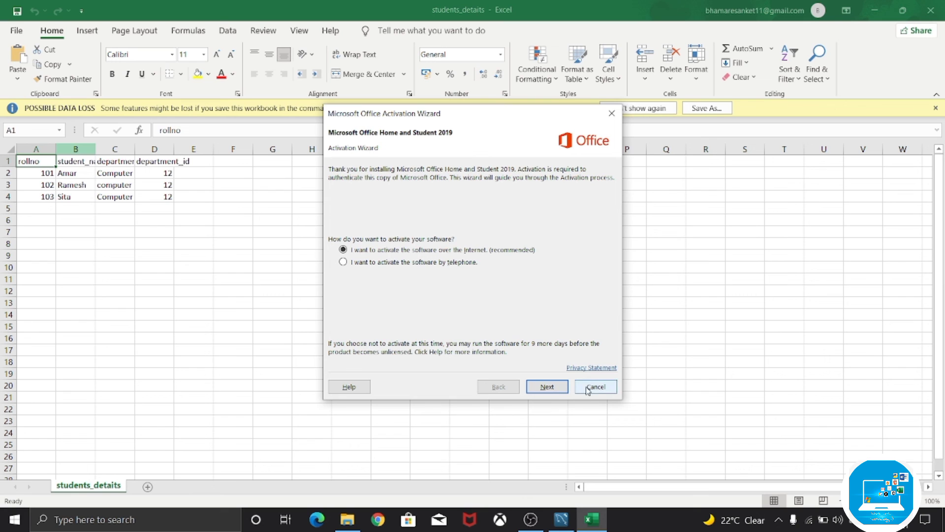
pyautogui.click(587, 388)
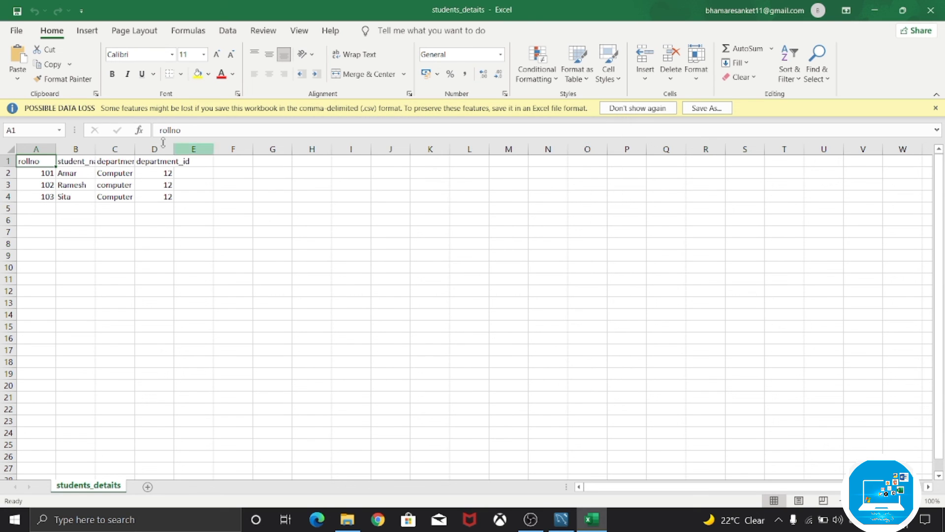